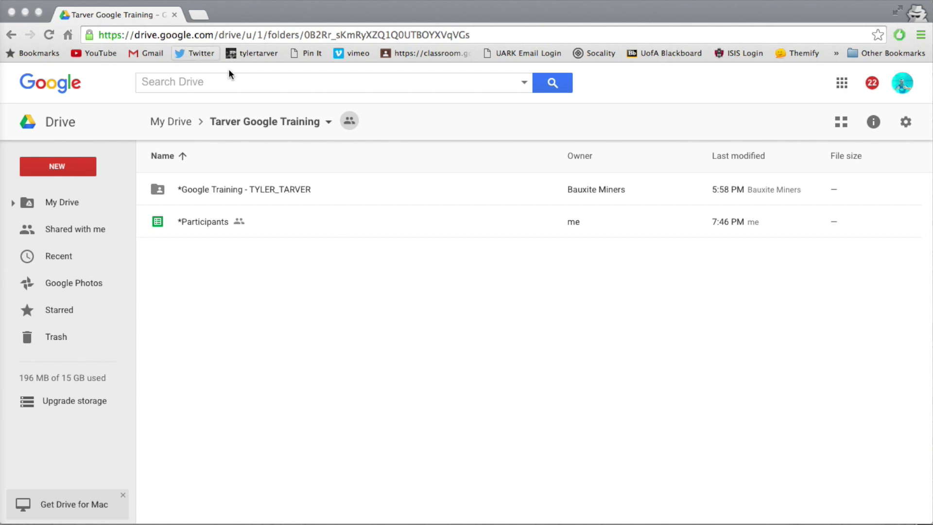
Step: Open a new Chrome tab and load classroom.google.com
click(265, 19)
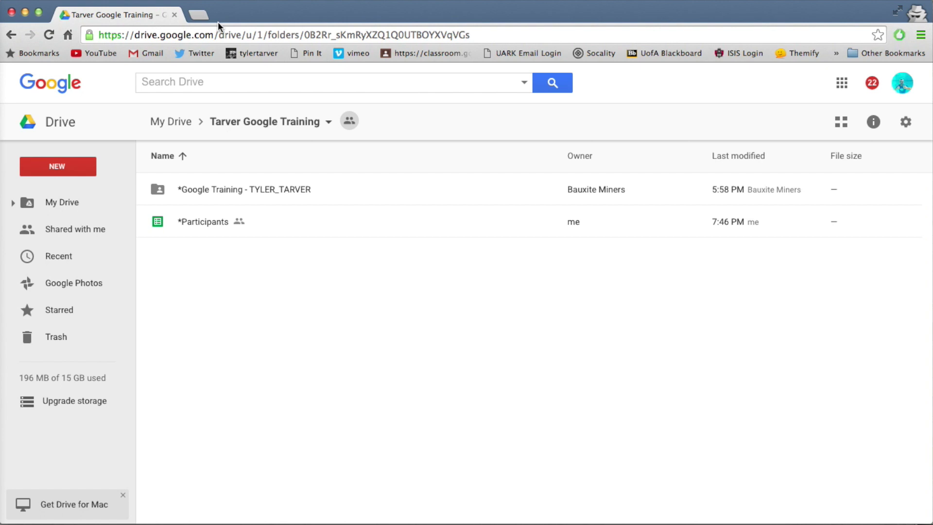
click(206, 15)
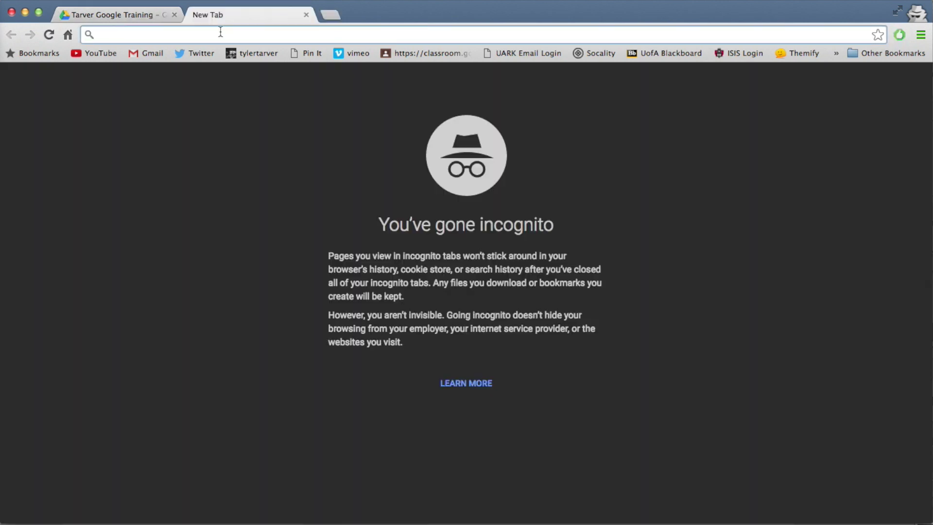
text(classroom)
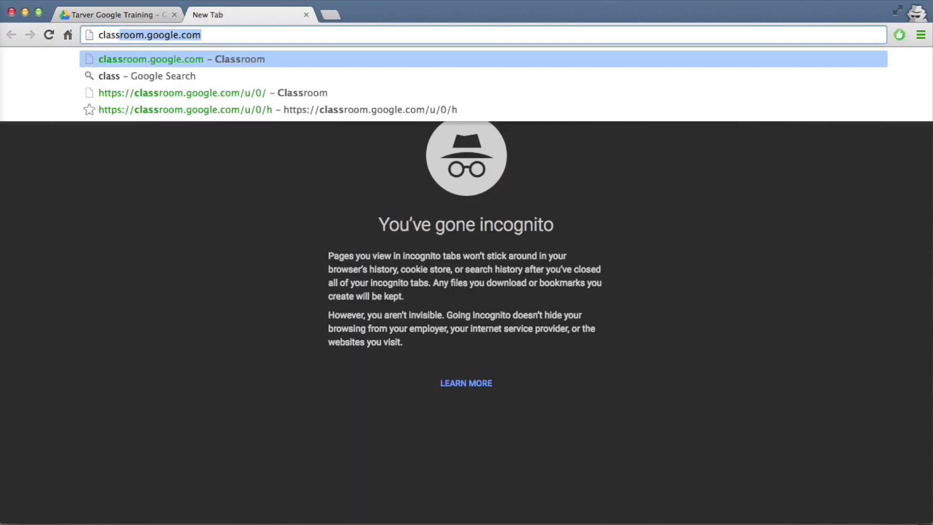
text(.google.com)
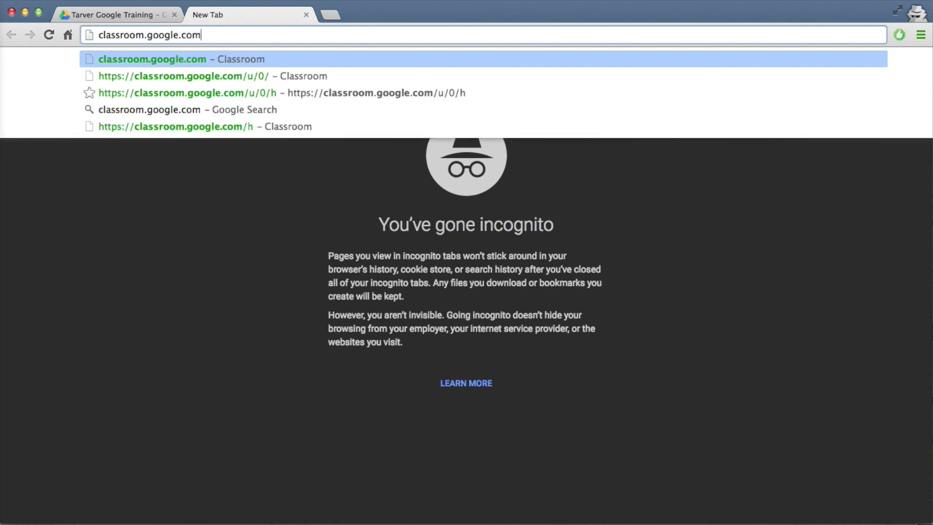
key(Return)
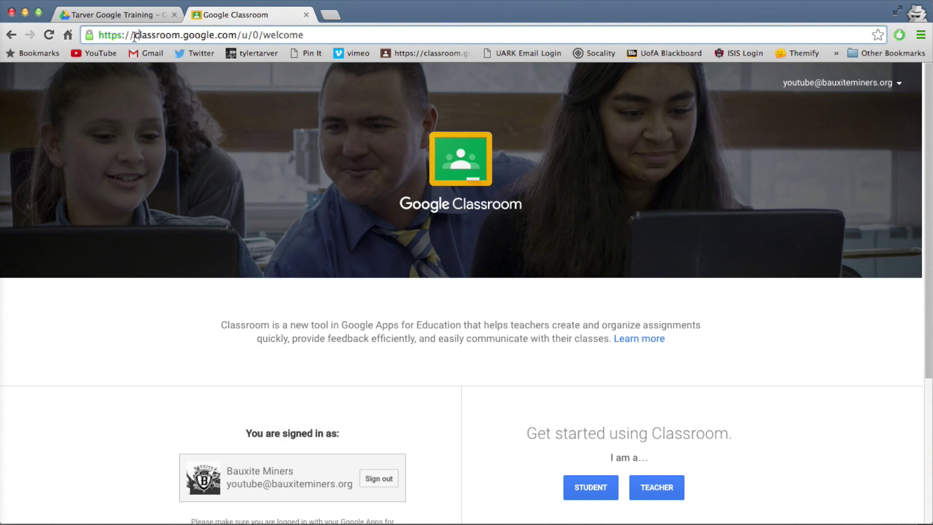
Step: Highlight the classroom.google.com address and scroll through the Classroom welcome page
drag(135, 35, 340, 42)
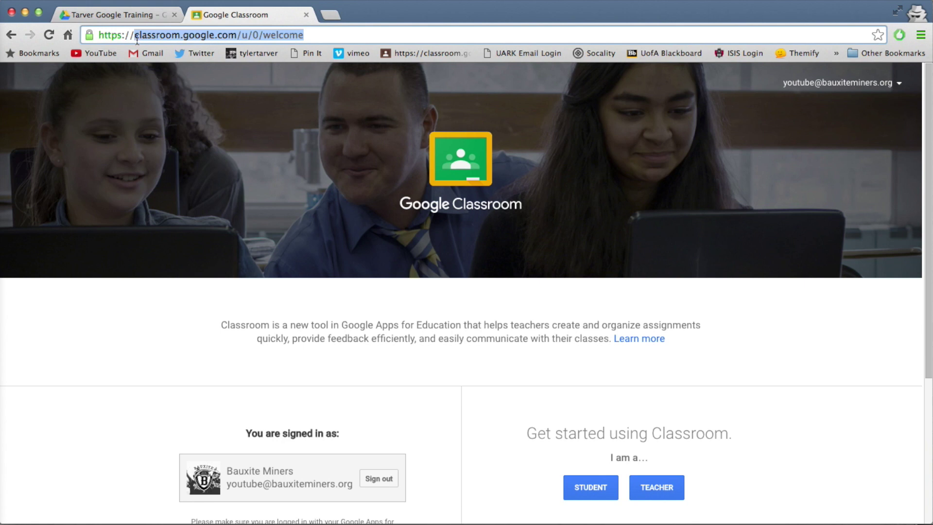
drag(135, 35, 373, 50)
scroll(368, 419, down, 4)
scroll(365, 421, up, 4)
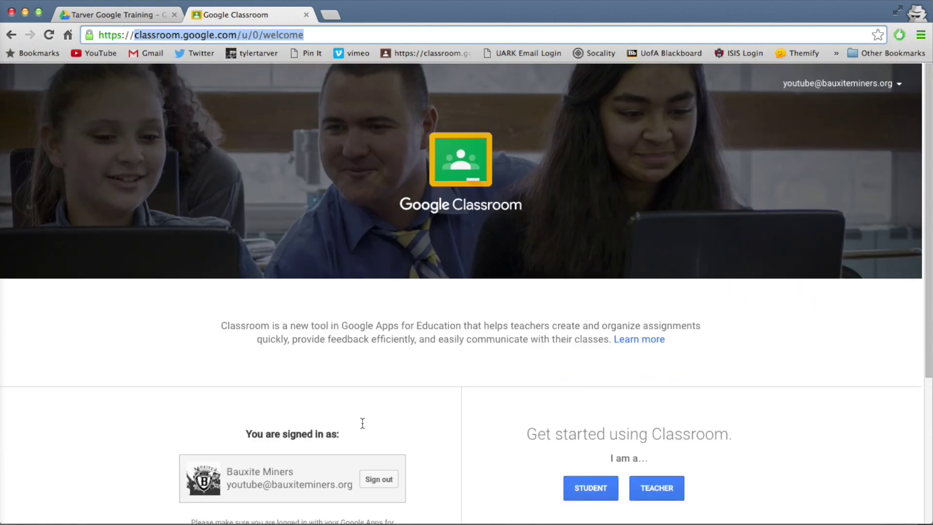
scroll(253, 396, down, 1)
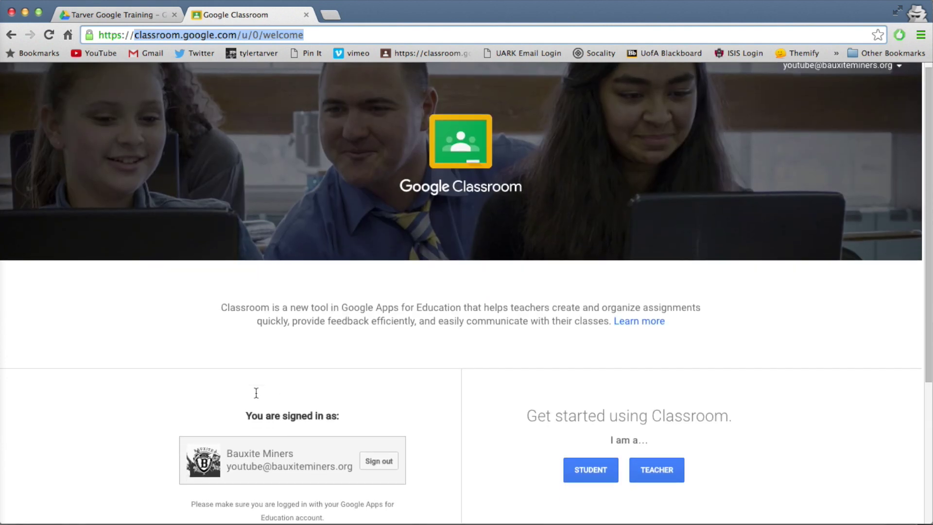
scroll(256, 392, down, 3)
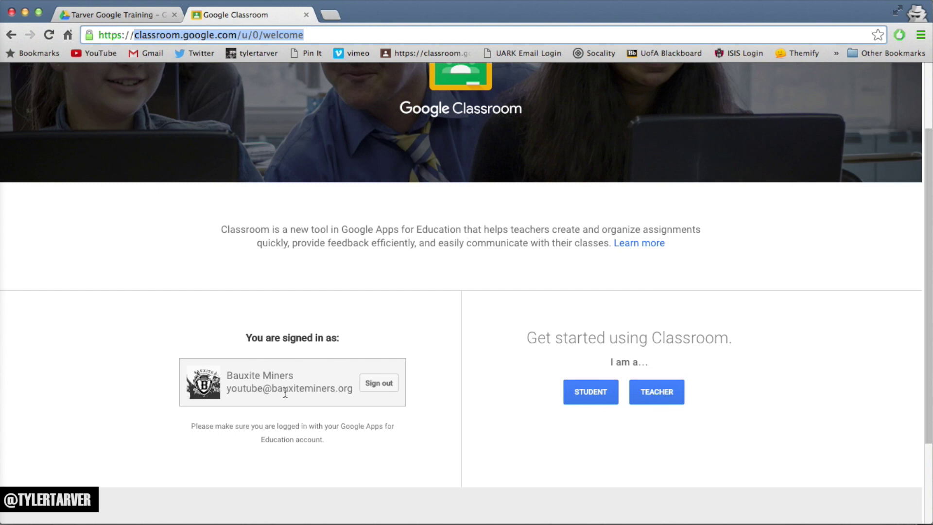
scroll(366, 364, up, 4)
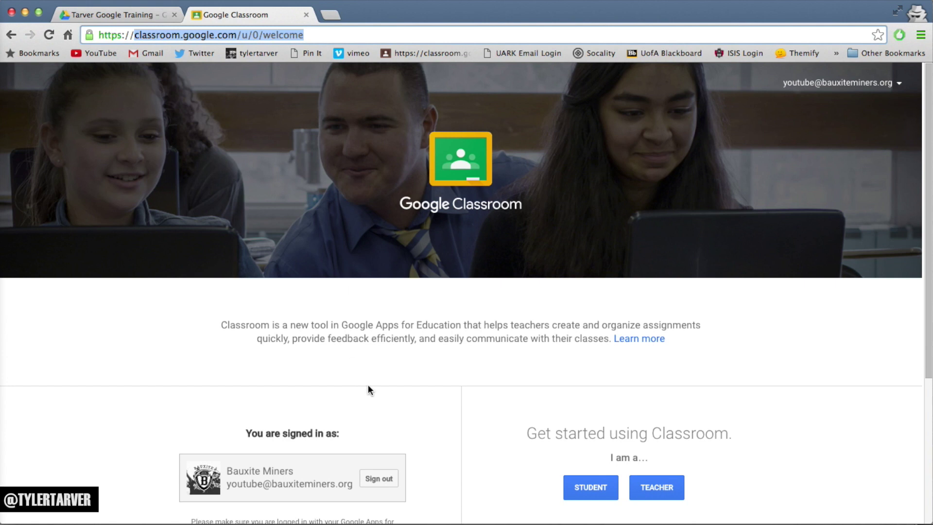
scroll(368, 384, down, 5)
scroll(369, 381, up, 5)
scroll(375, 378, down, 5)
scroll(375, 377, up, 3)
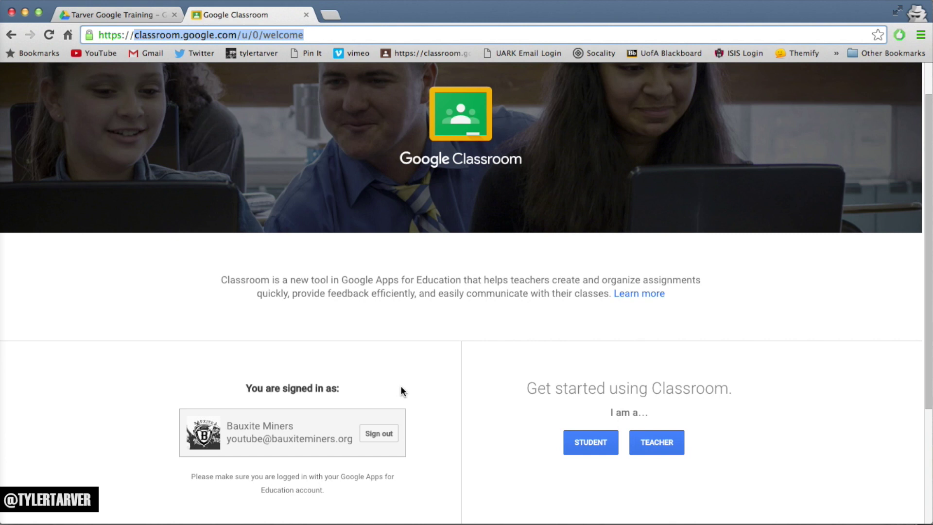
scroll(402, 386, up, 2)
scroll(394, 383, down, 3)
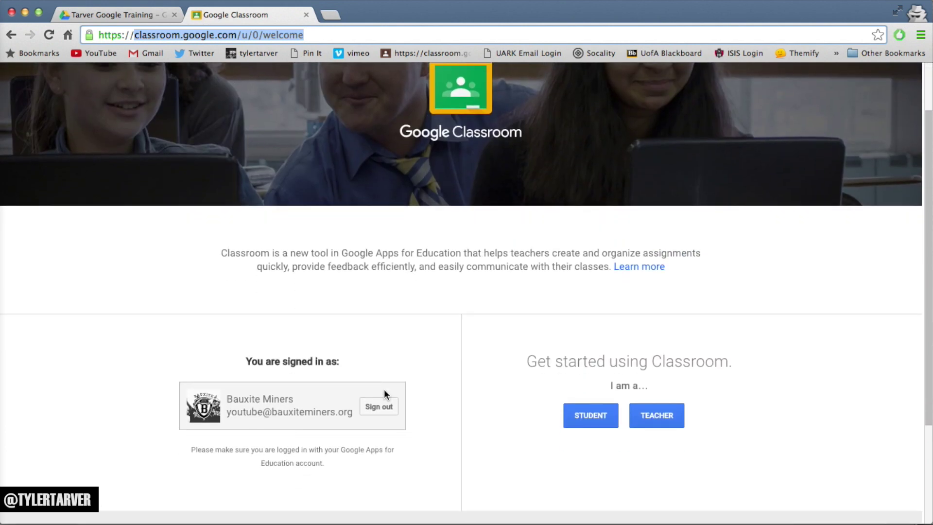
scroll(384, 391, down, 1)
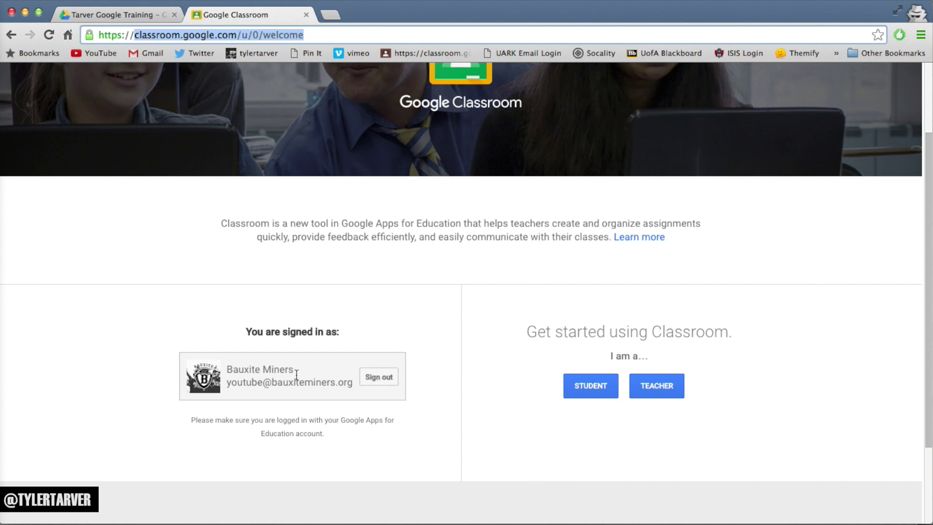
Step: Highlight the signed-in account's school domain, then clear the highlight
drag(263, 382, 355, 383)
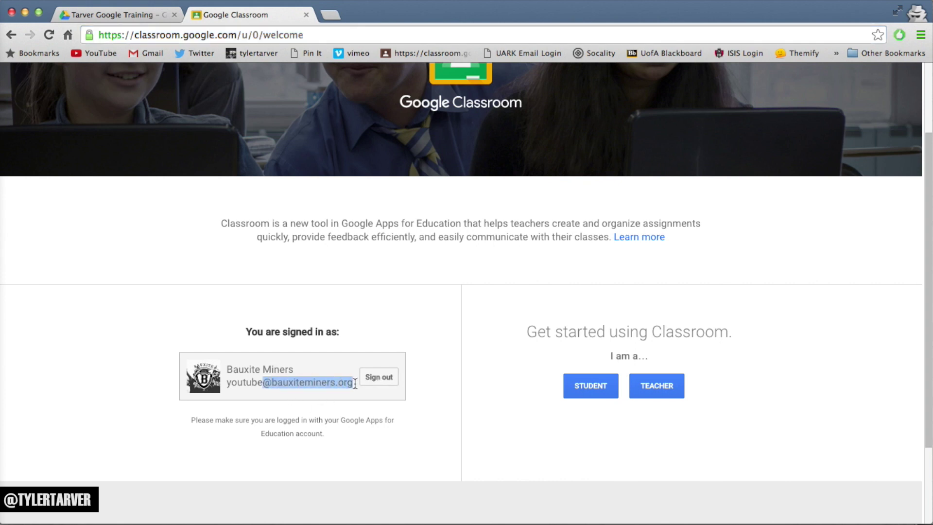
click(450, 398)
scroll(389, 389, up, 2)
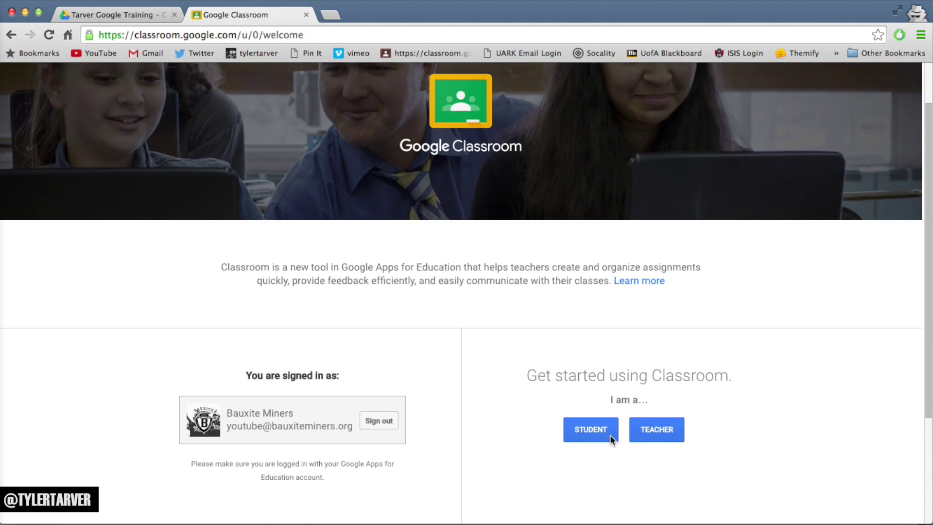
Step: Continue into Classroom as a teacher and show the Join class / Create class options
click(662, 432)
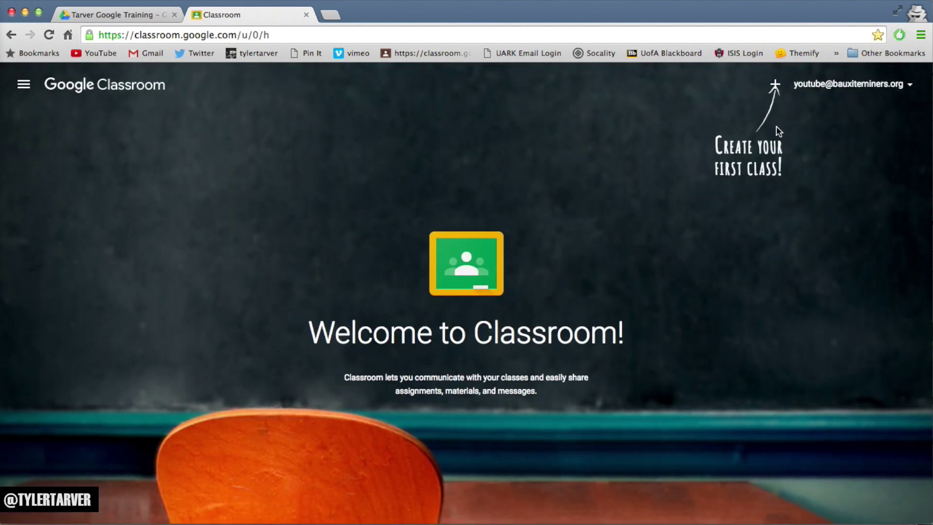
click(776, 85)
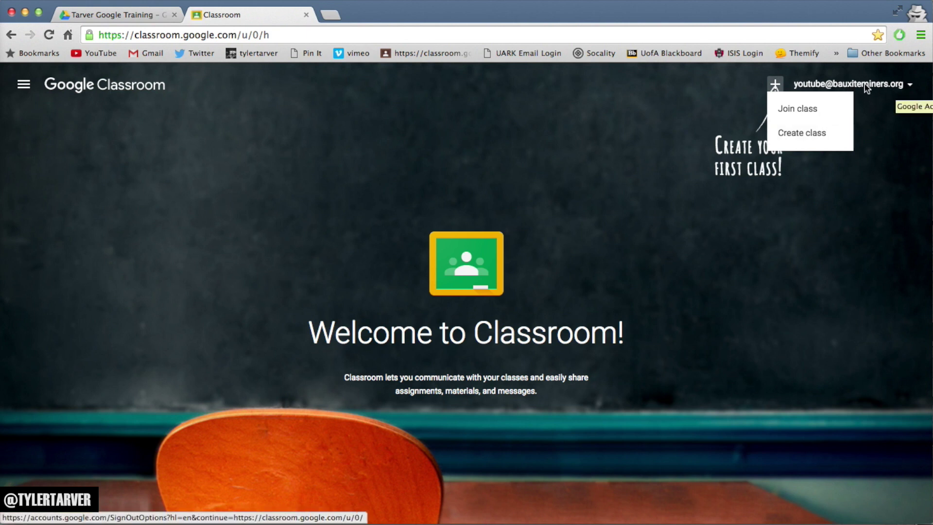
Step: Fill the Create a class form with class name 'Google Training' and section '5'
click(807, 141)
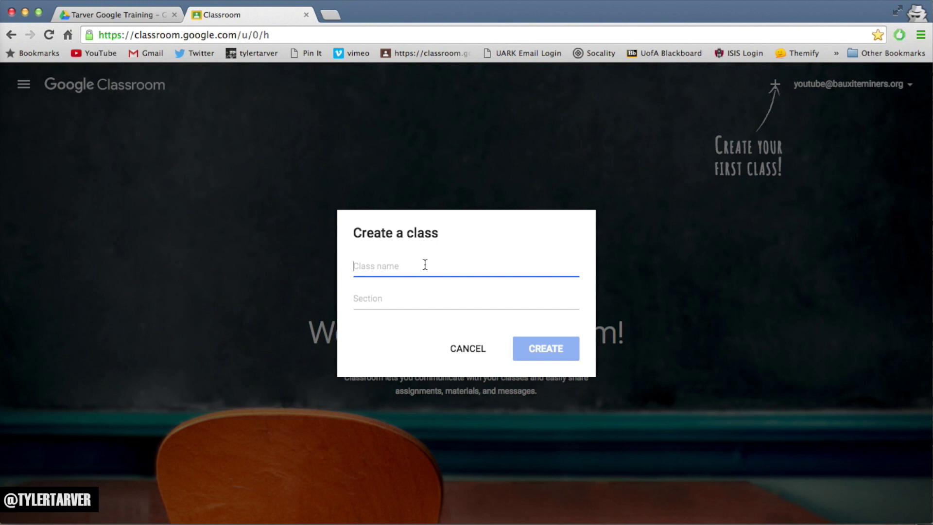
text(Google tra)
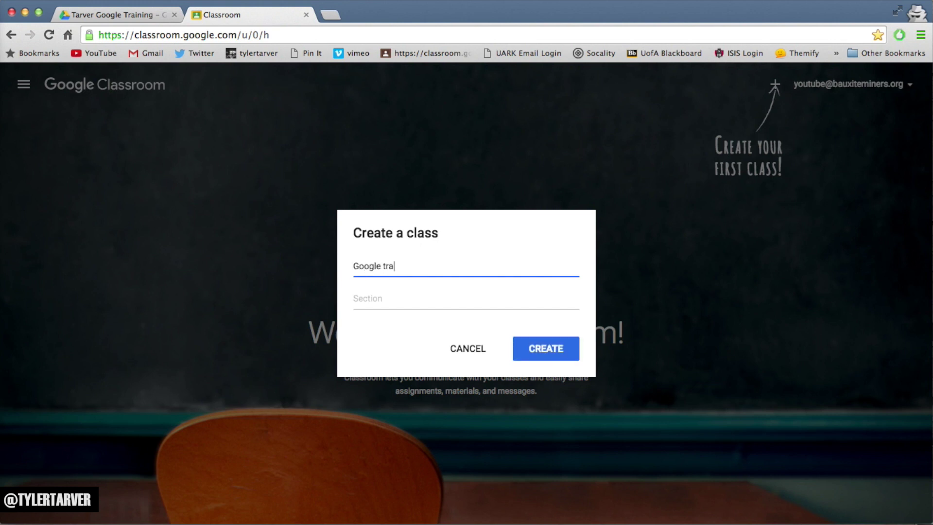
key(BackSpace)
key(BackSpace)
key(BackSpace)
text(Training)
click(411, 302)
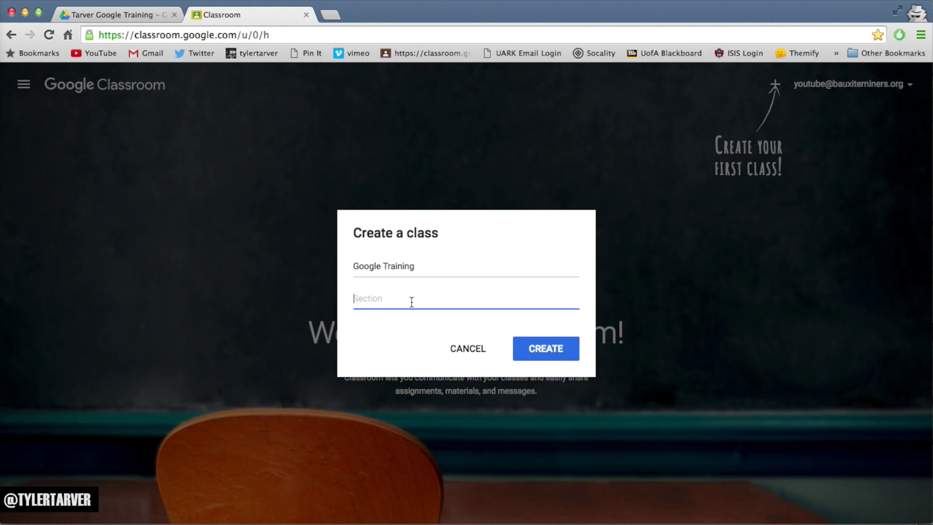
text(5)
click(353, 271)
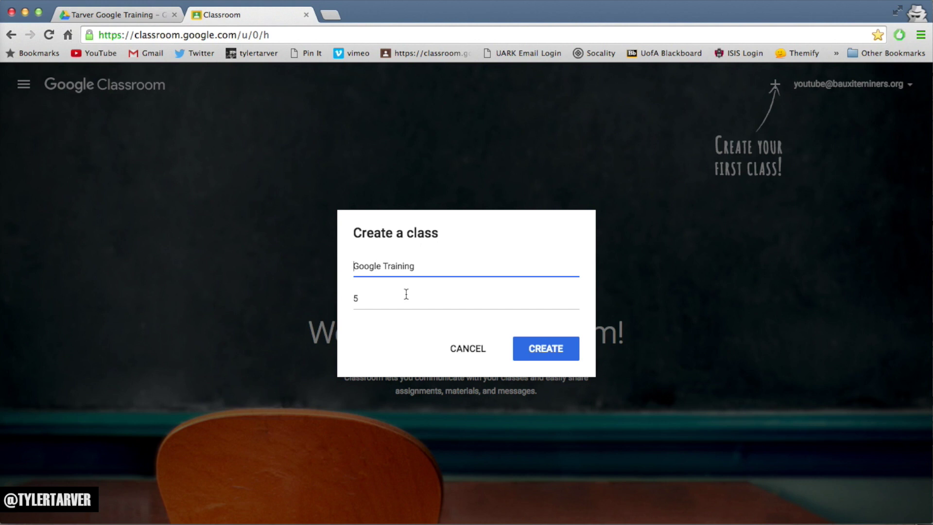
text(5 -)
drag(364, 267, 322, 261)
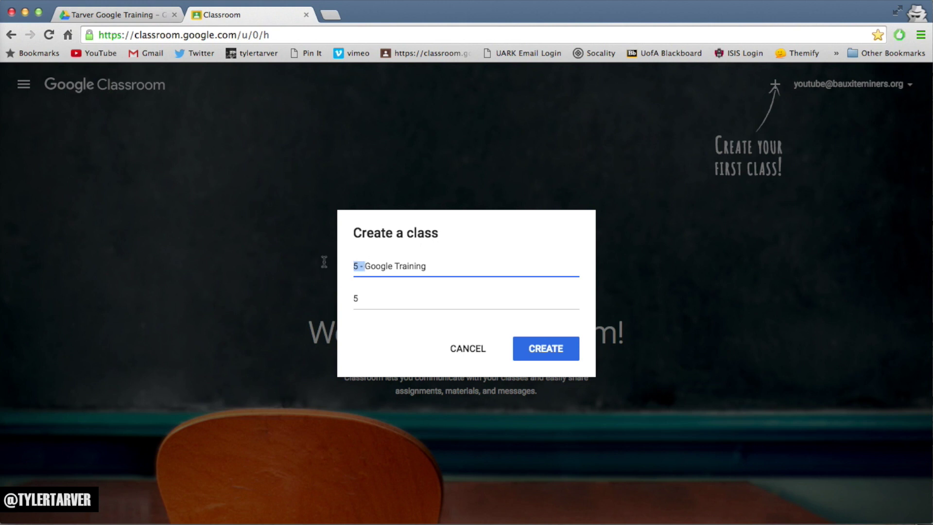
key(BackSpace)
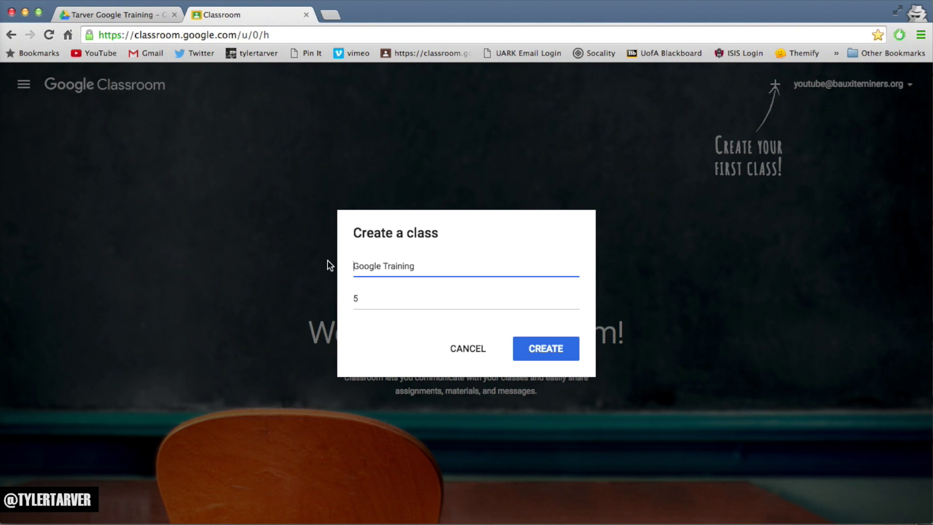
Step: Create the class and apply the basketball image from the theme gallery
click(550, 356)
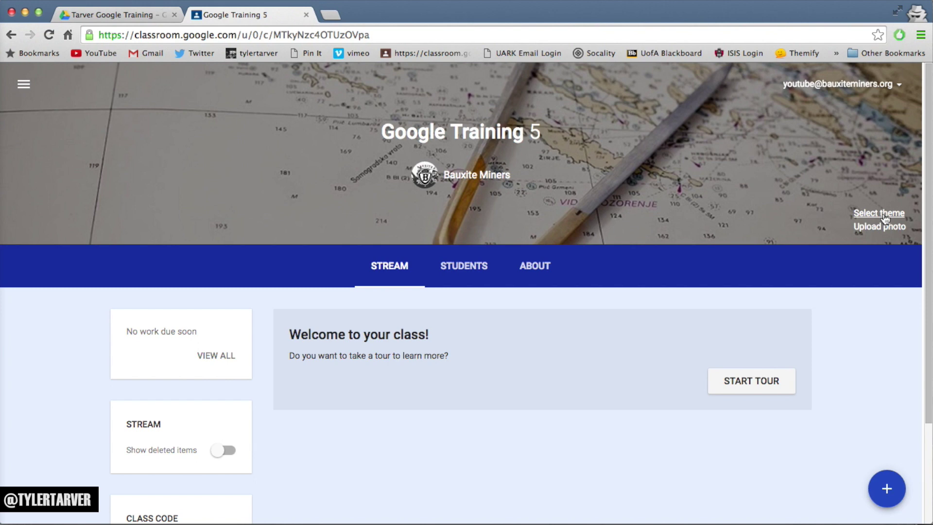
click(884, 213)
scroll(382, 266, down, 3)
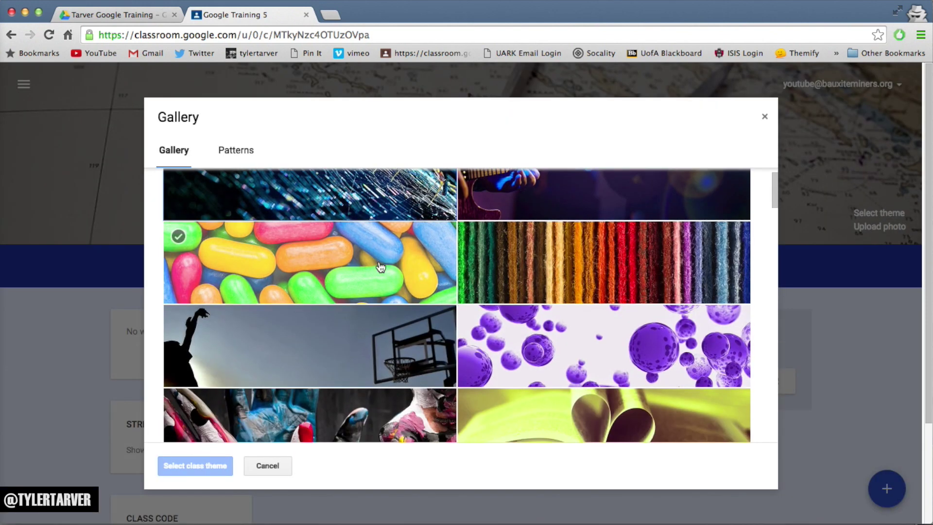
scroll(382, 266, down, 3)
scroll(350, 253, up, 3)
click(339, 248)
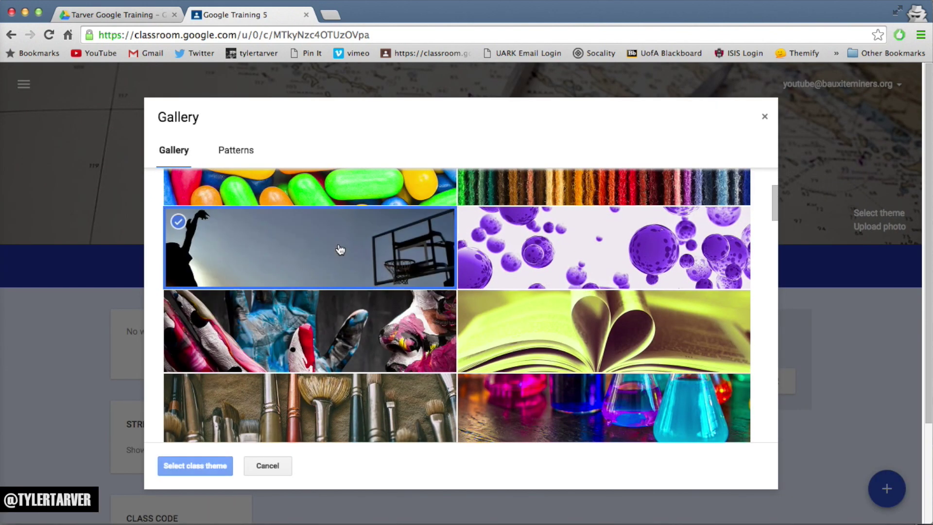
scroll(362, 264, down, 15)
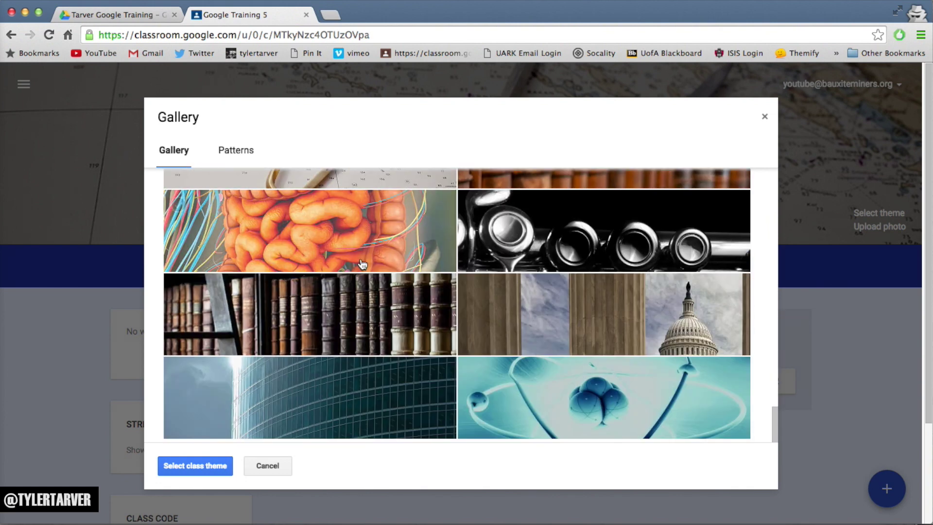
click(192, 465)
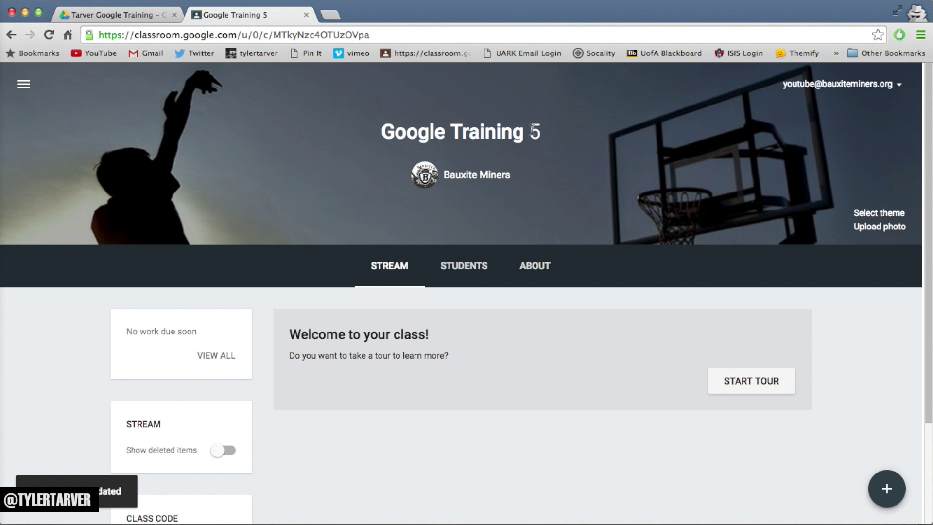
scroll(500, 380, down, 3)
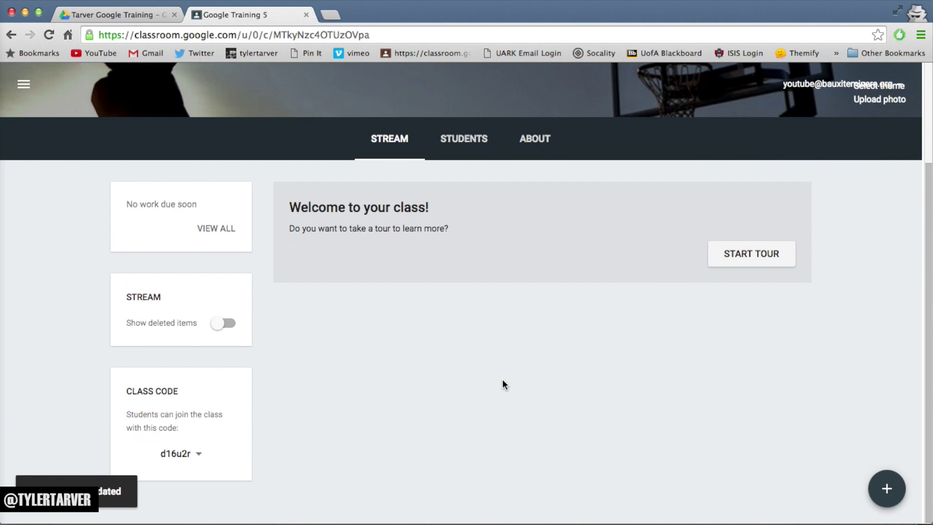
scroll(502, 379, up, 3)
scroll(504, 377, down, 3)
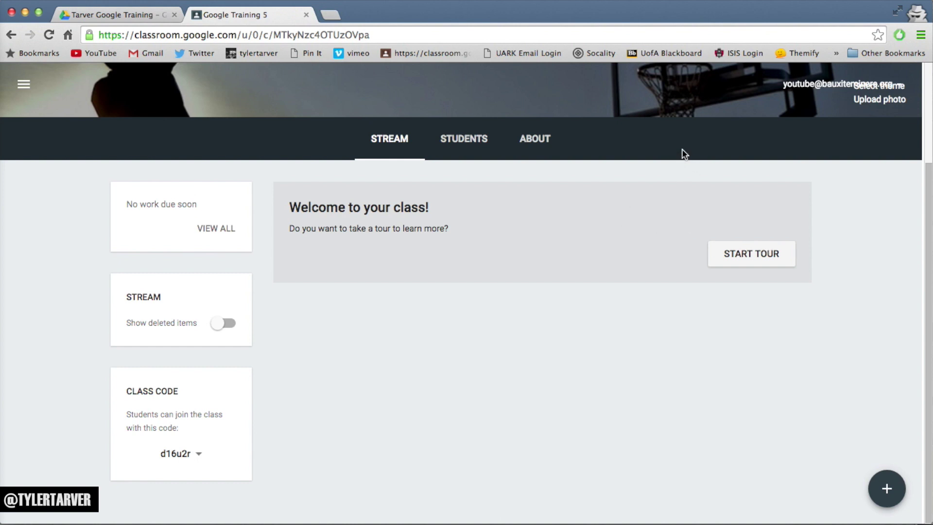
click(199, 456)
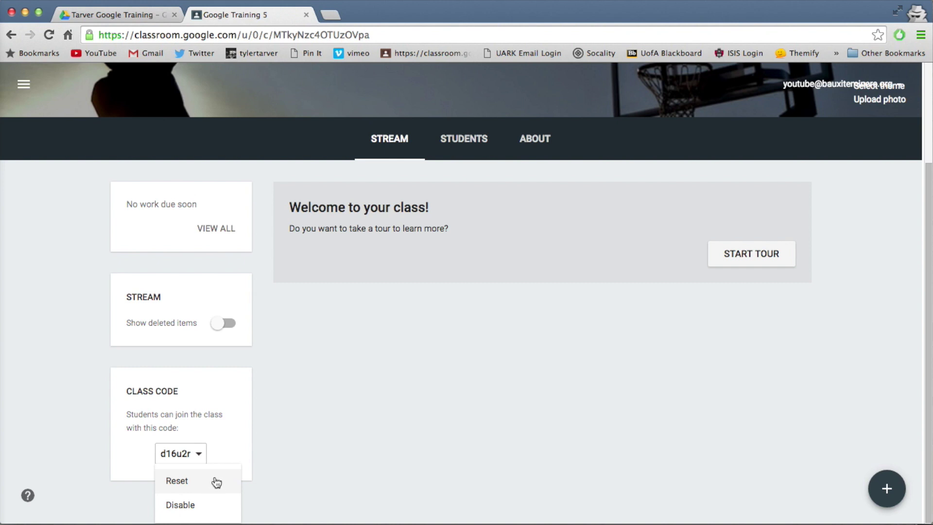
click(116, 450)
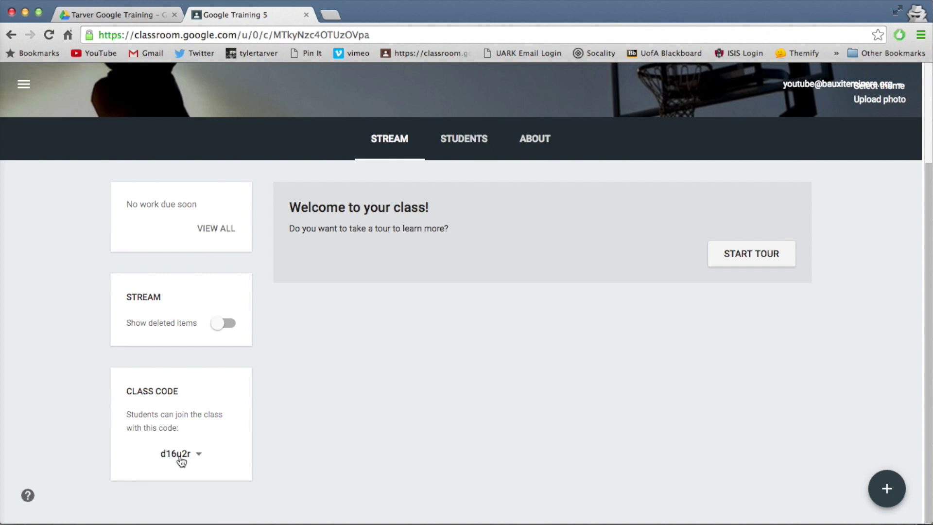
scroll(490, 432, up, 2)
scroll(491, 430, up, 2)
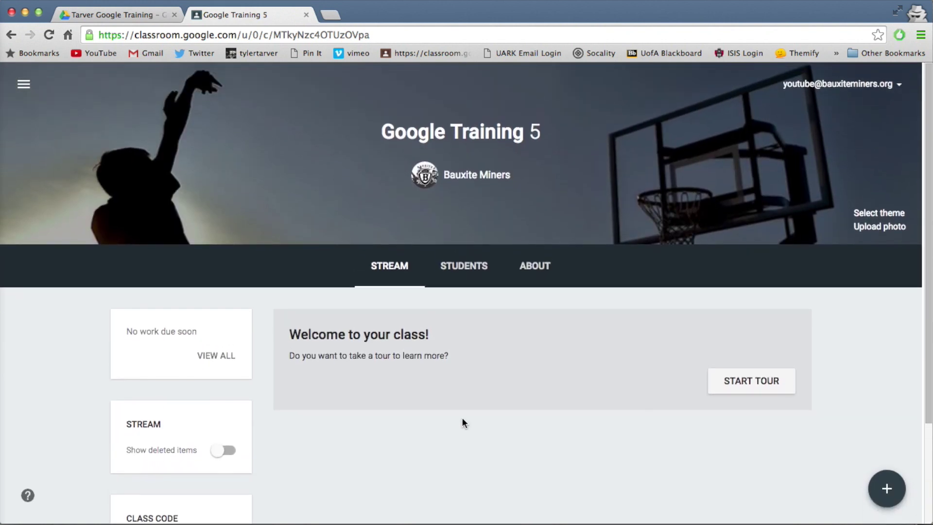
Step: Go to the Classes page from the navigation menu
click(25, 87)
click(116, 99)
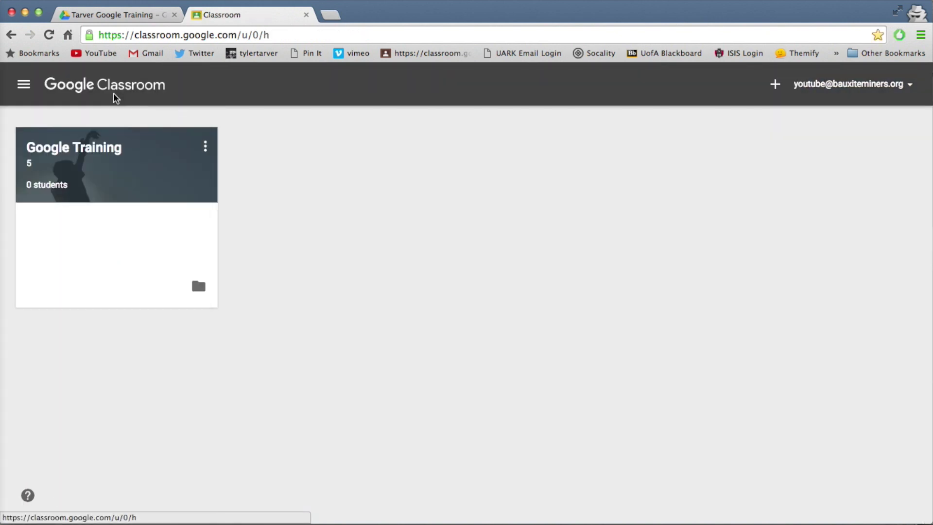